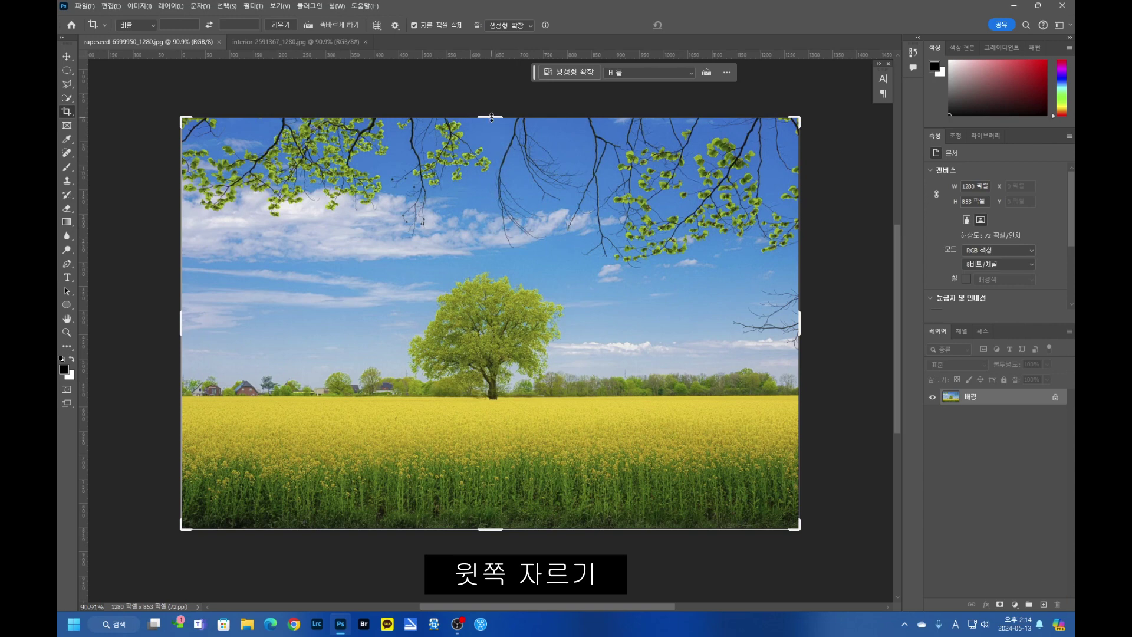
- Try cropping a strip off the photo's top edge, undo it, and crop a strip off the bottom edge instead
left_click_drag(491, 117, 491, 142)
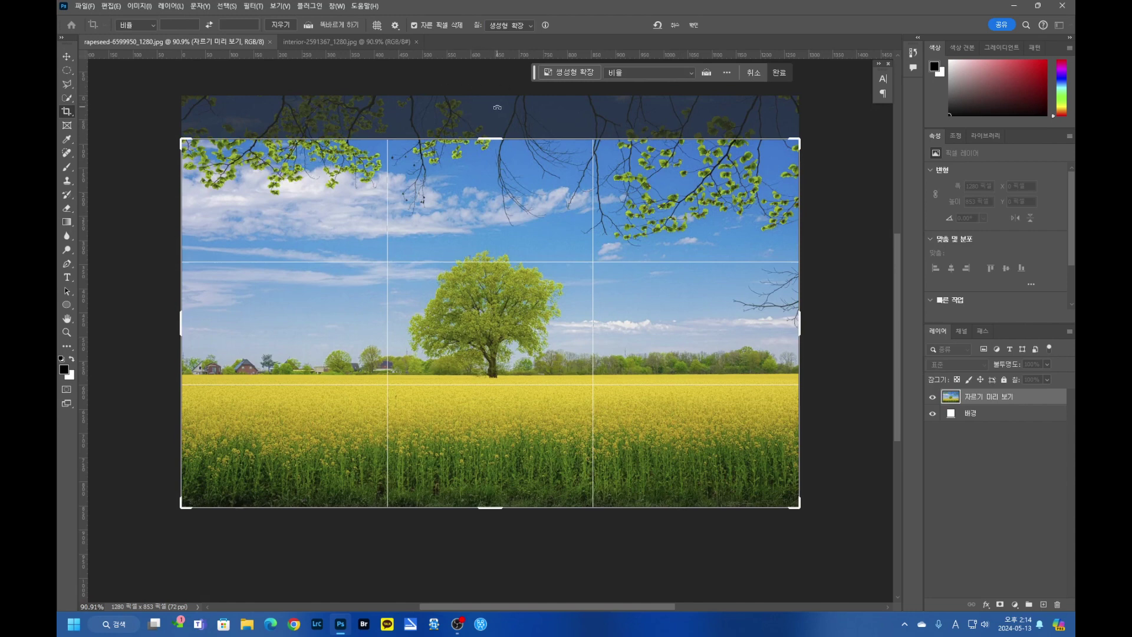
key("ctrl+z")
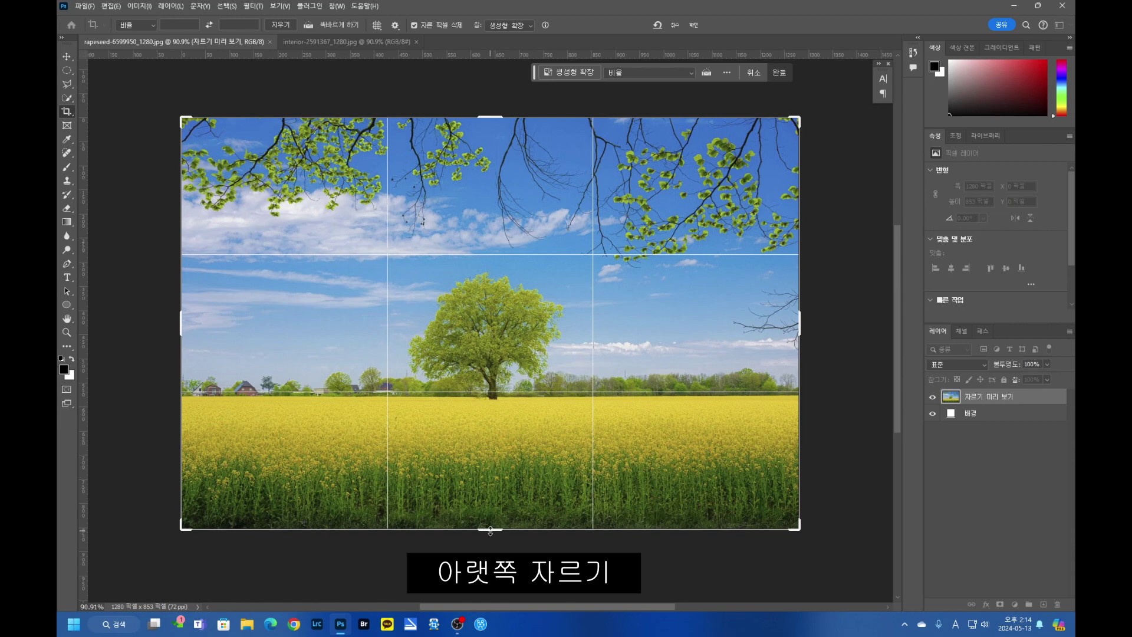
left_click_drag(490, 530, 497, 506)
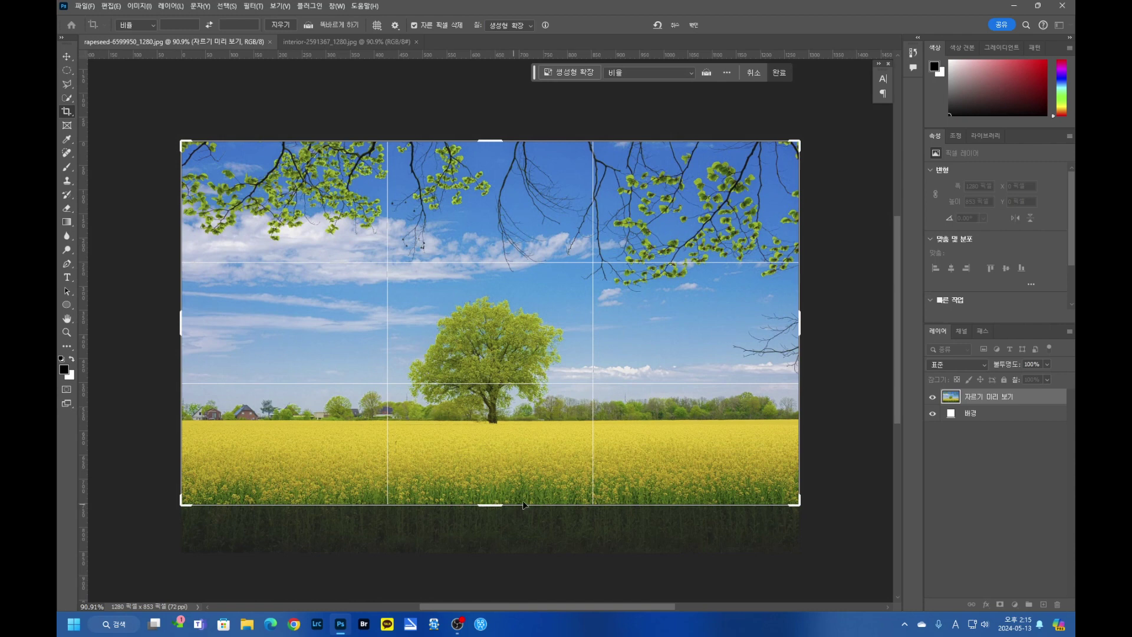
left_click(693, 25)
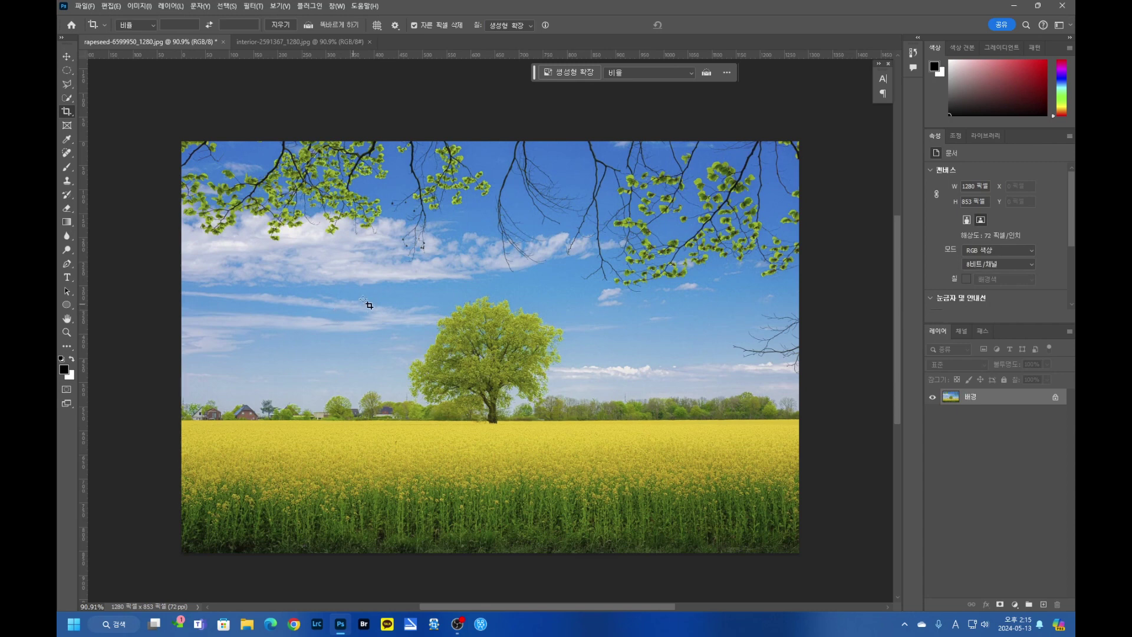
- Try cropping the photo's left and right sides separately to a width of 1016 px, and undo the crop
left_click(68, 112)
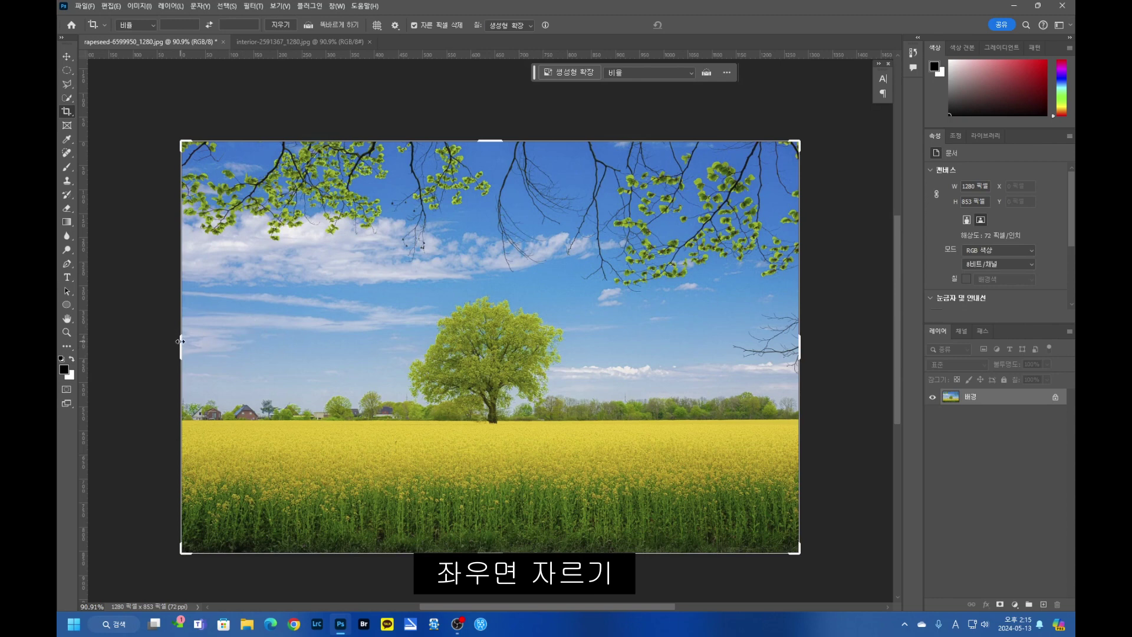
left_click_drag(181, 342, 210, 345)
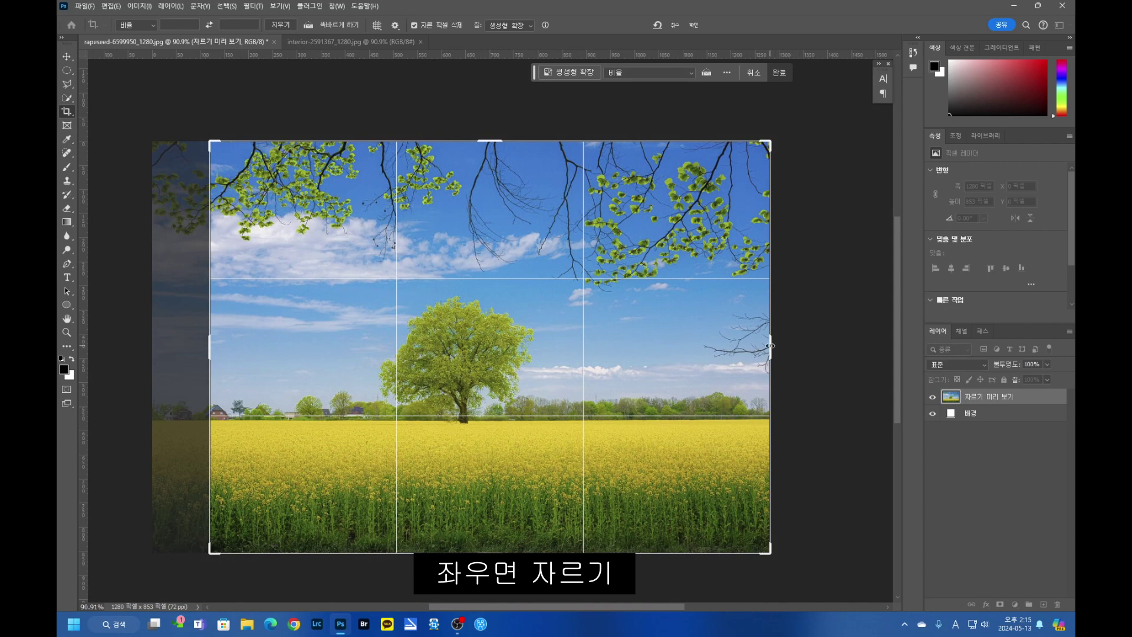
left_click_drag(770, 345, 736, 348)
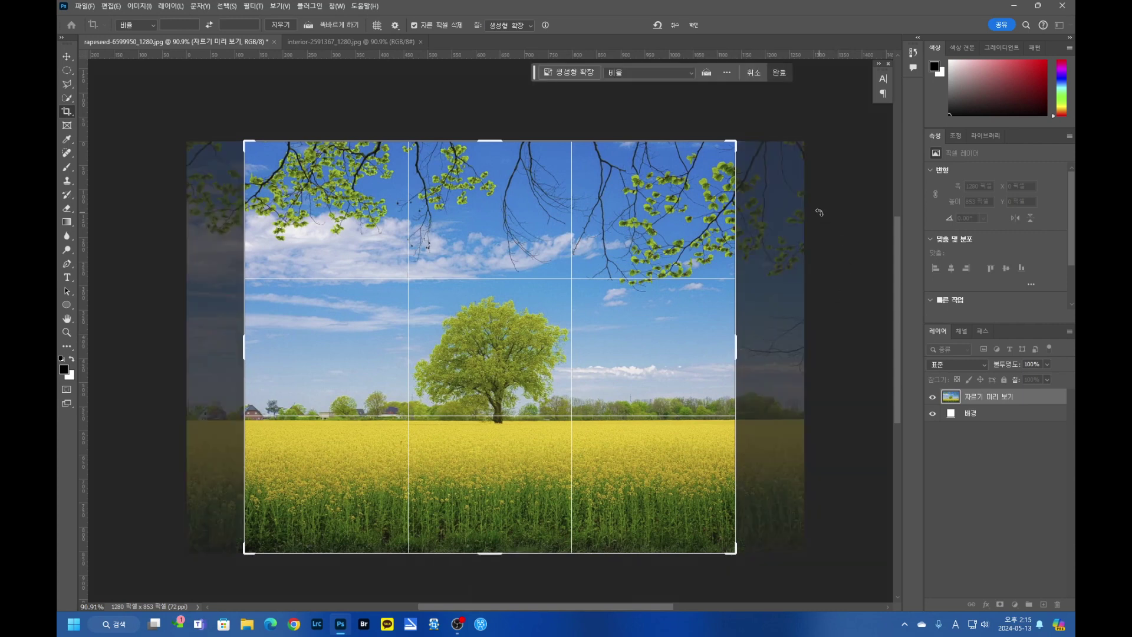
left_click(699, 25)
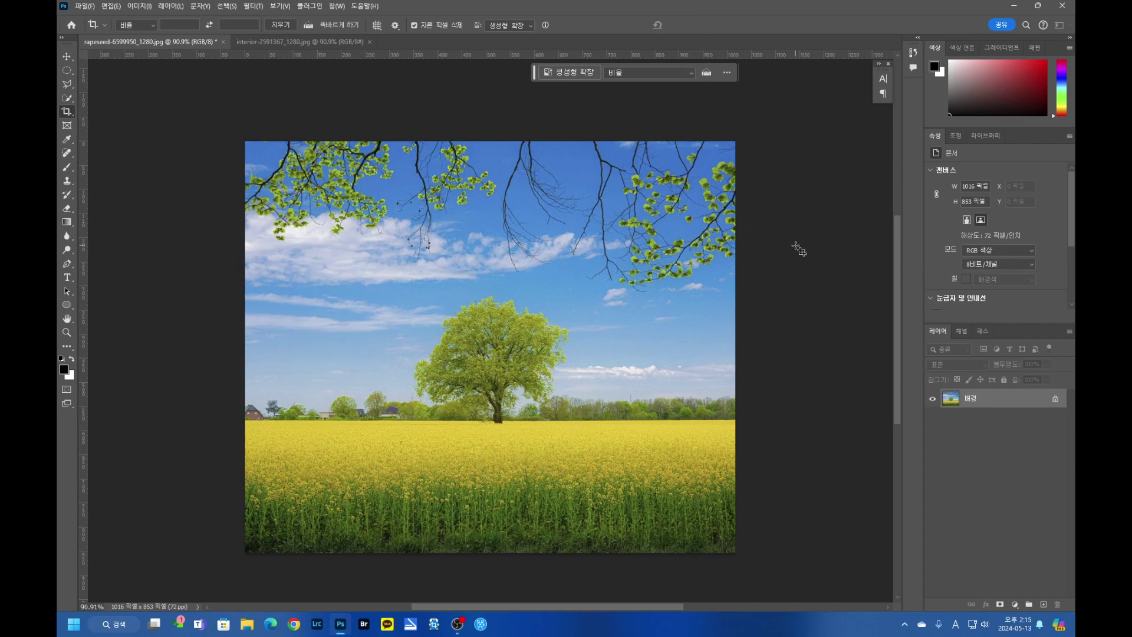
key("ctrl+z")
key("ctrl")
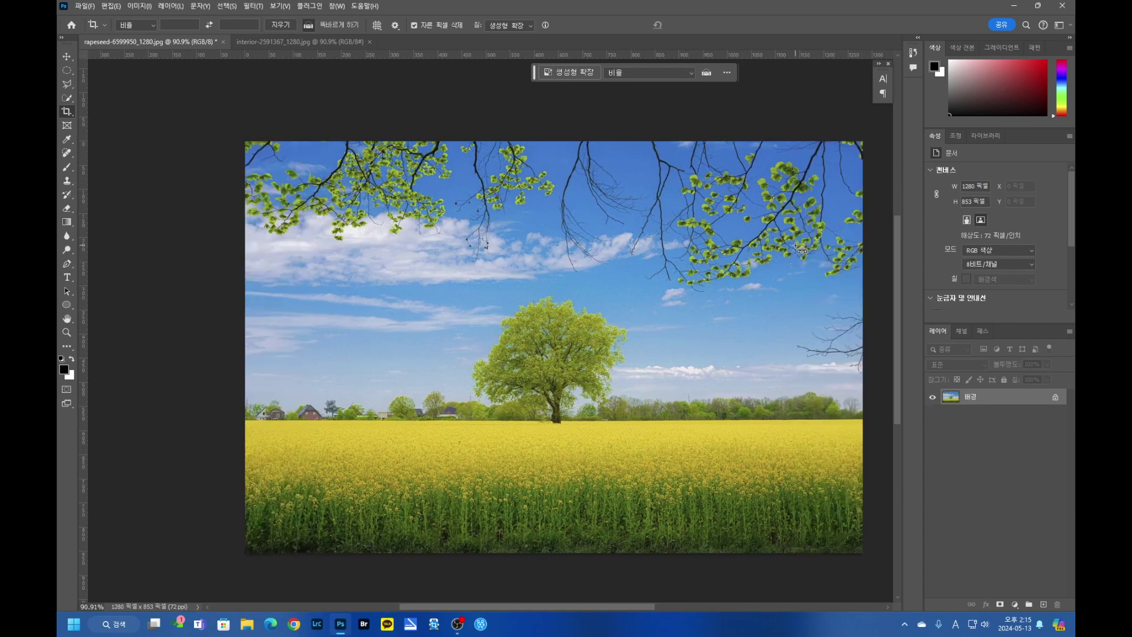
- Crop the top and bottom of the photo symmetrically about its centre to 1280 x 669 px
scroll(659, 367, "right", 2)
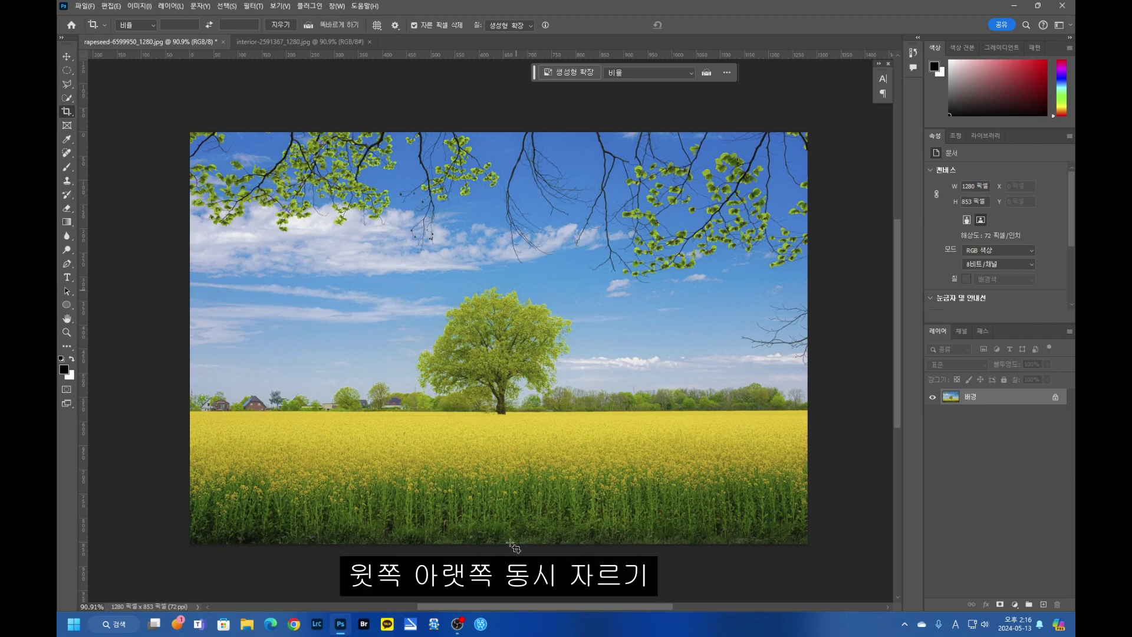
left_click(768, 343)
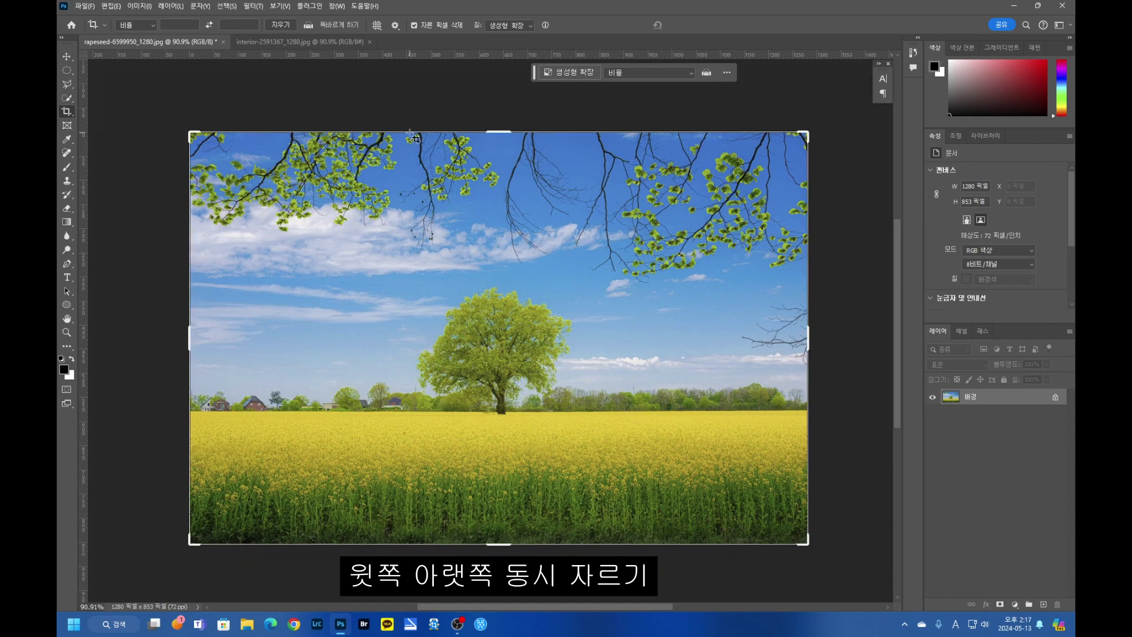
key("alt")
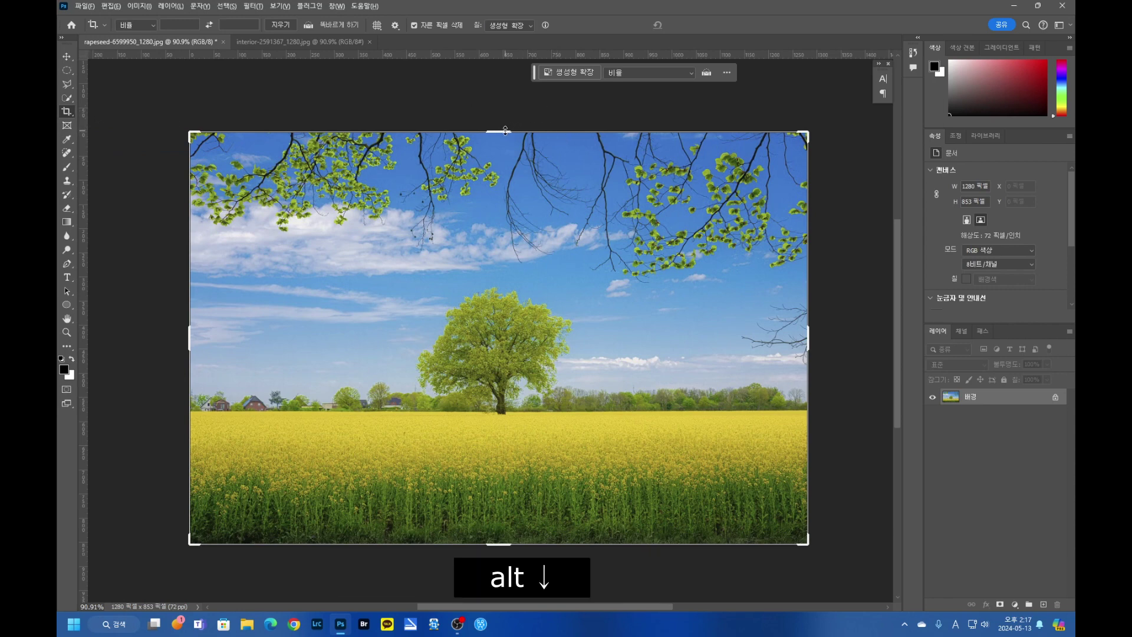
left_click_drag(505, 130, 505, 176)
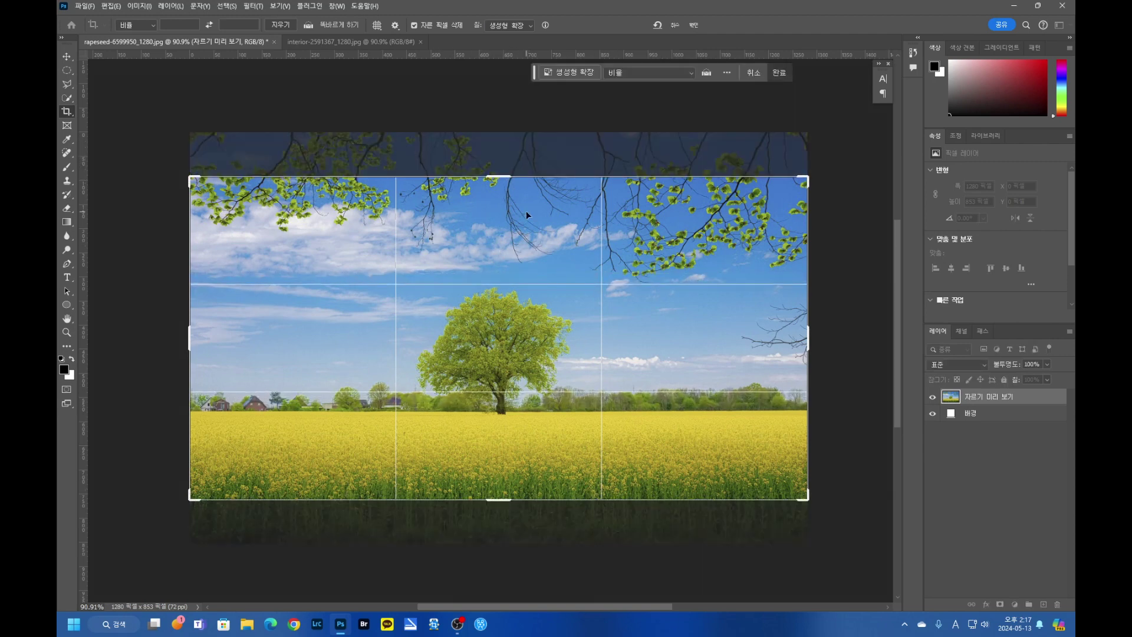
left_click(695, 27)
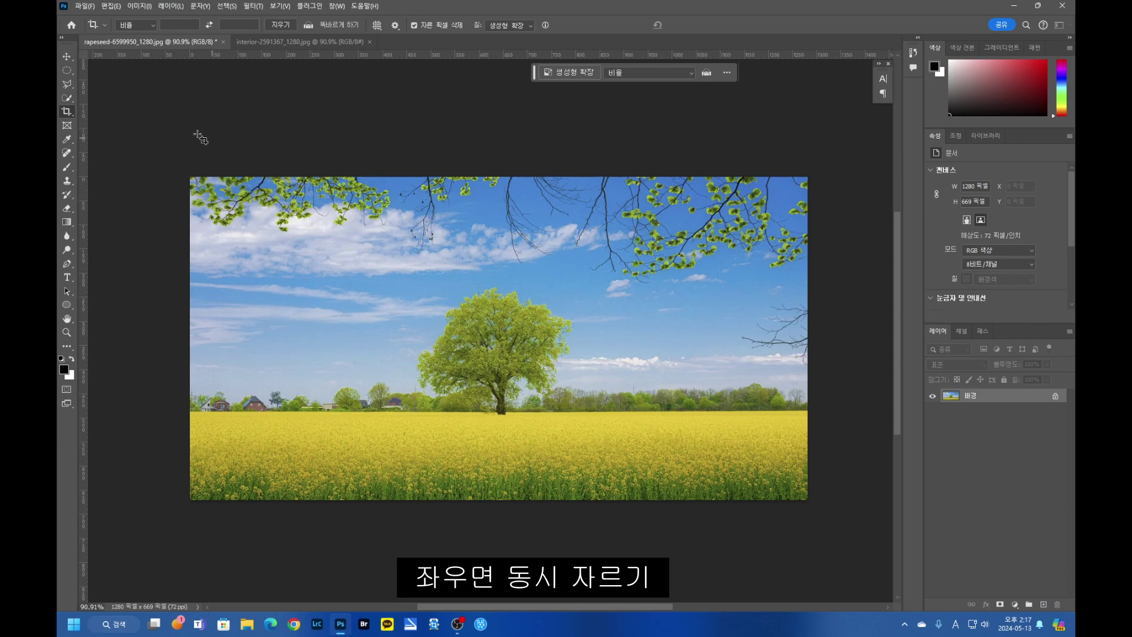
- Try cropping both sides symmetrically to 962 px wide, and undo the crops back to the full photo
left_click(70, 112)
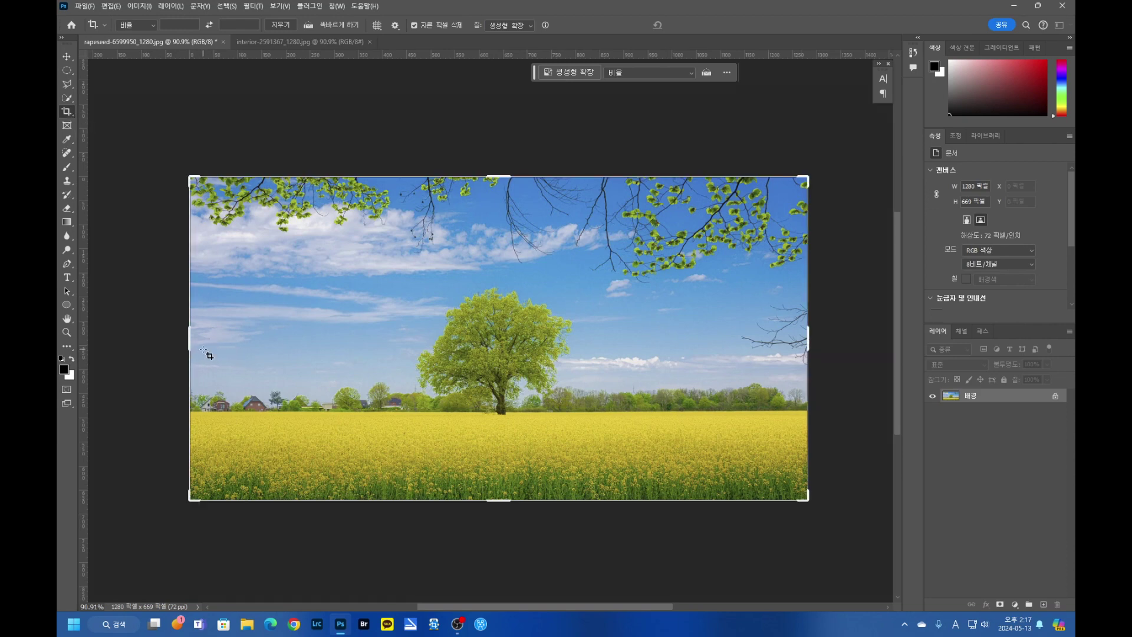
left_click_drag(193, 339, 266, 344)
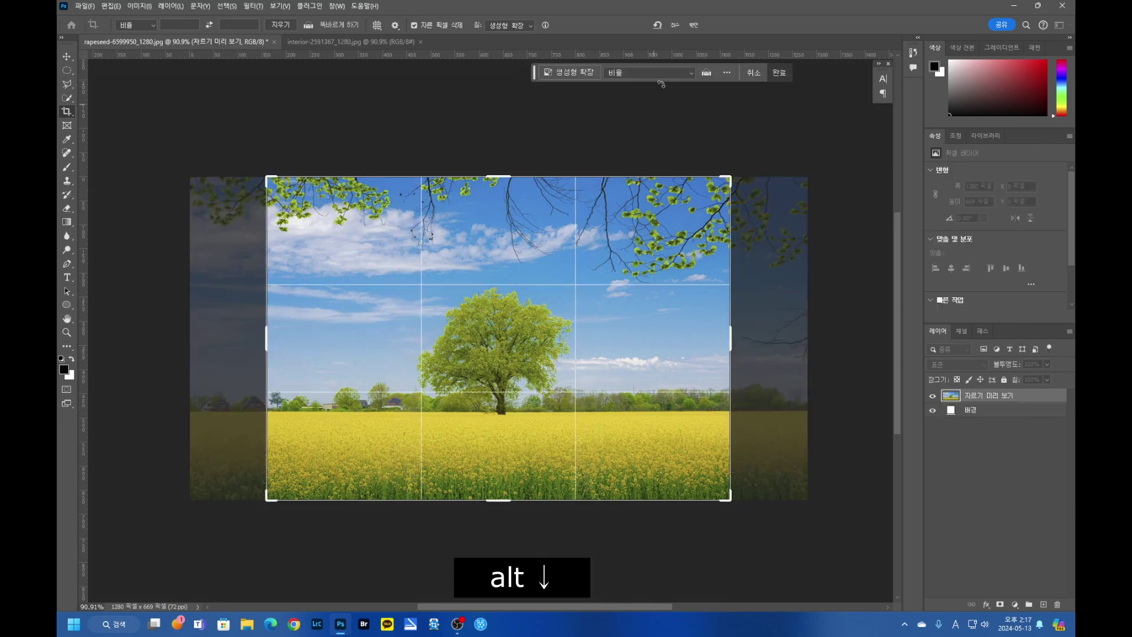
left_click(695, 26)
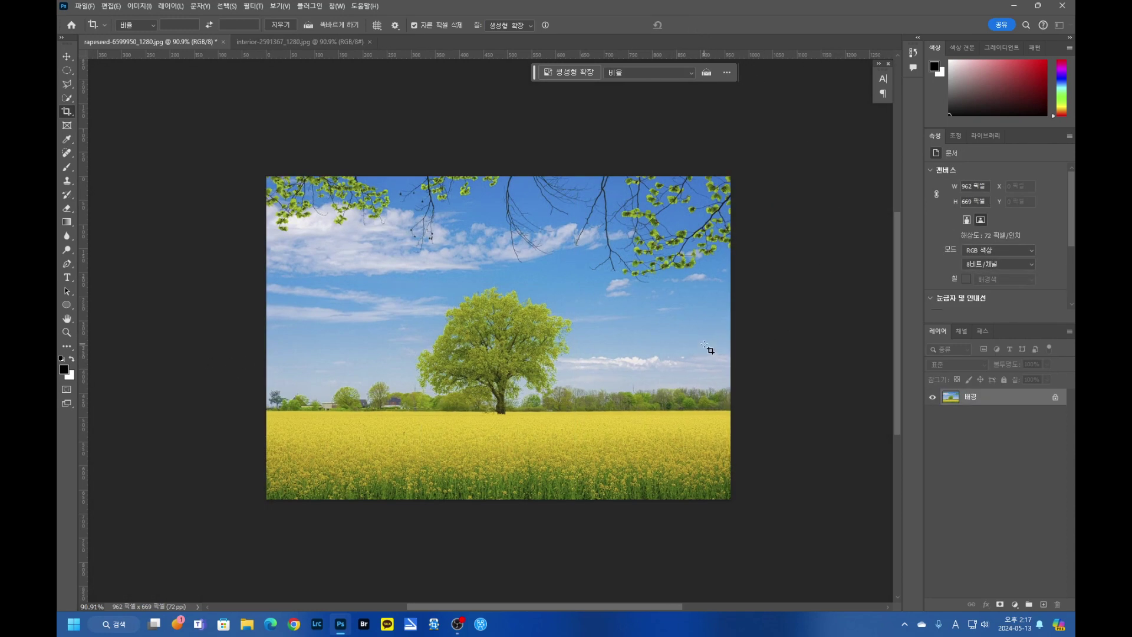
key("ctrl+z")
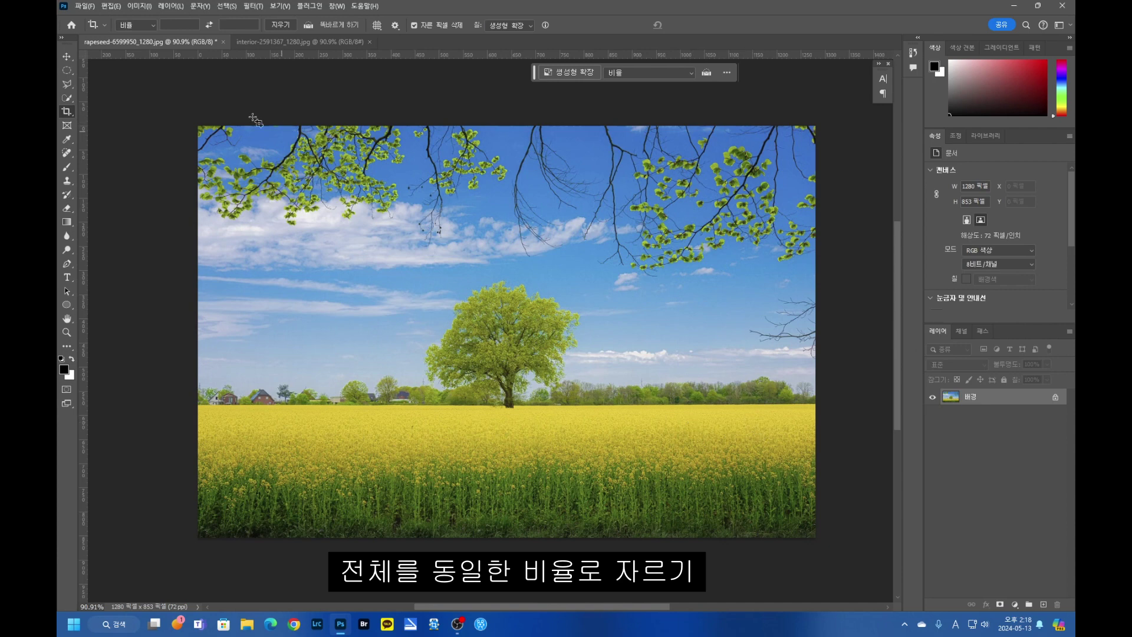
- Try cropping all four sides evenly around the centre to 972 x 609 px, and undo the crop
left_click(69, 113)
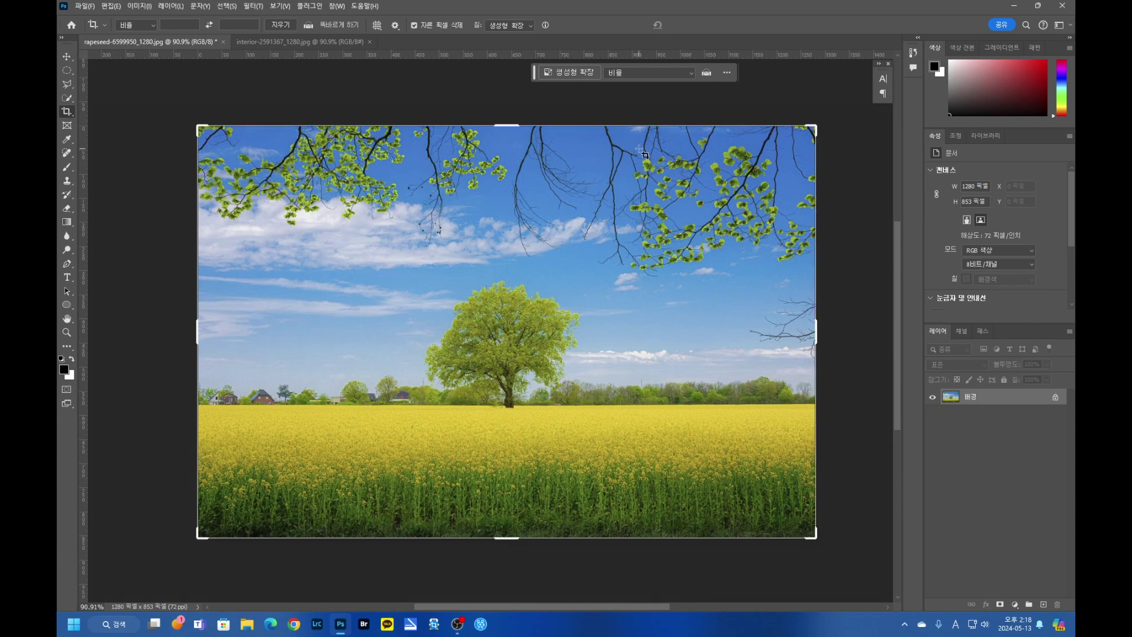
key("alt")
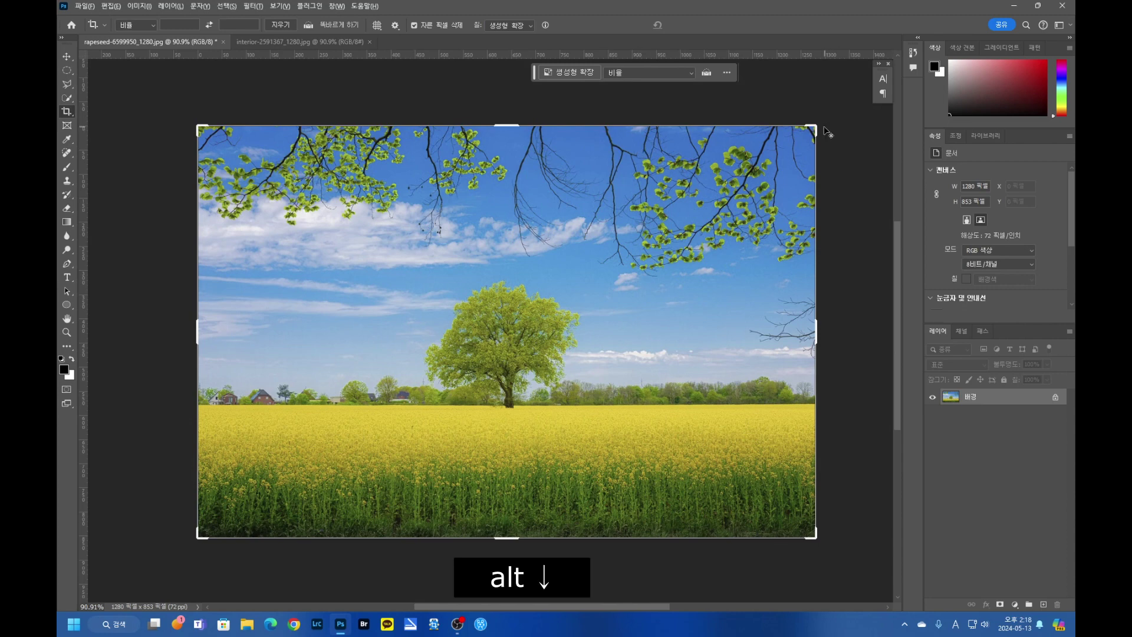
left_click_drag(816, 125, 742, 188)
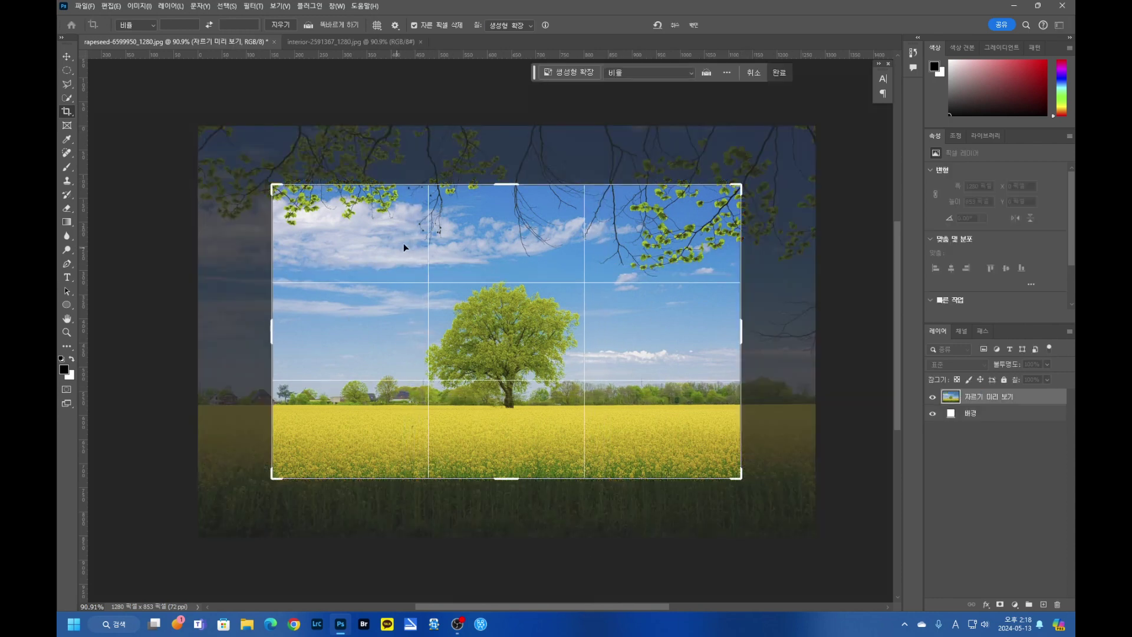
left_click(696, 25)
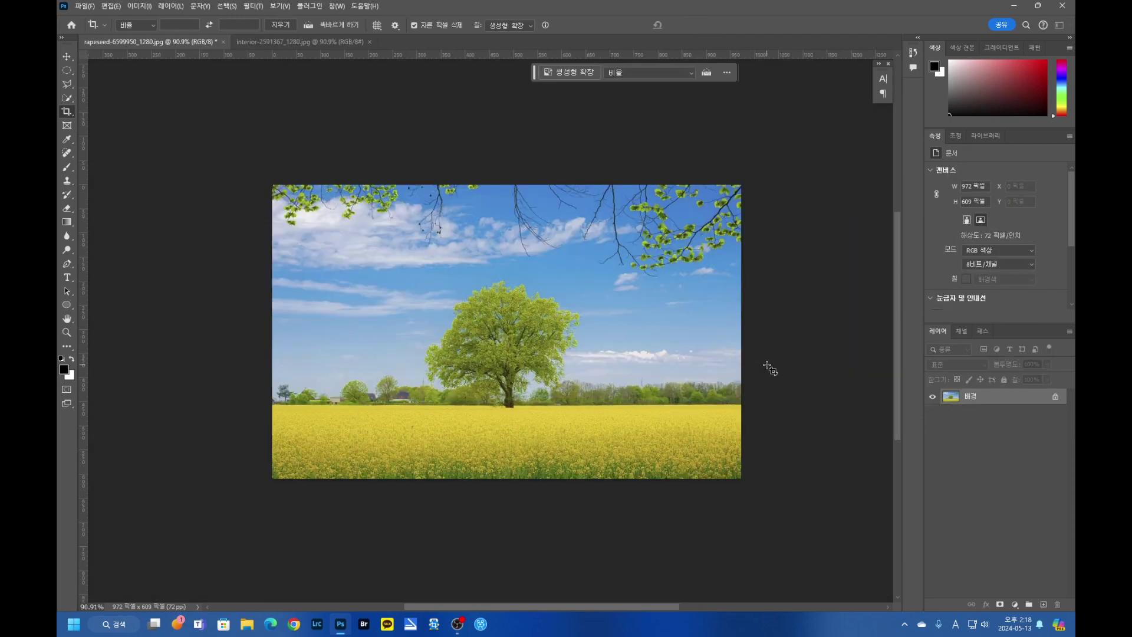
key("ctrl+z")
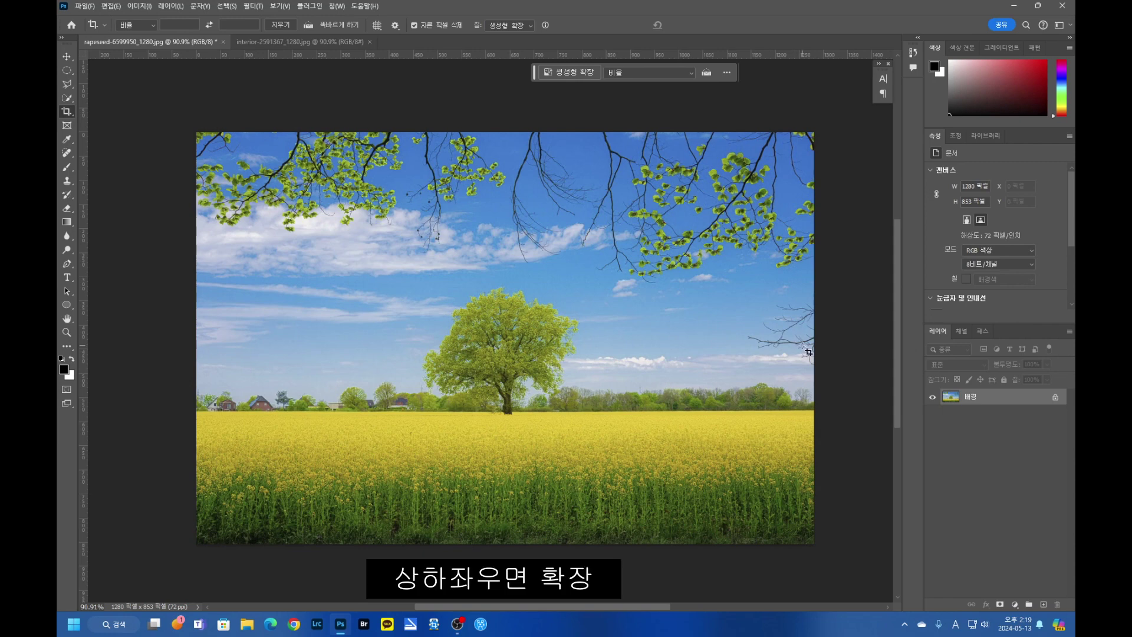
- Extend the canvas symmetrically on all four sides to 1344 x 921 px, fill it using Generative Expand without a prompt, and compare with the generated layer hidden
left_click(68, 111)
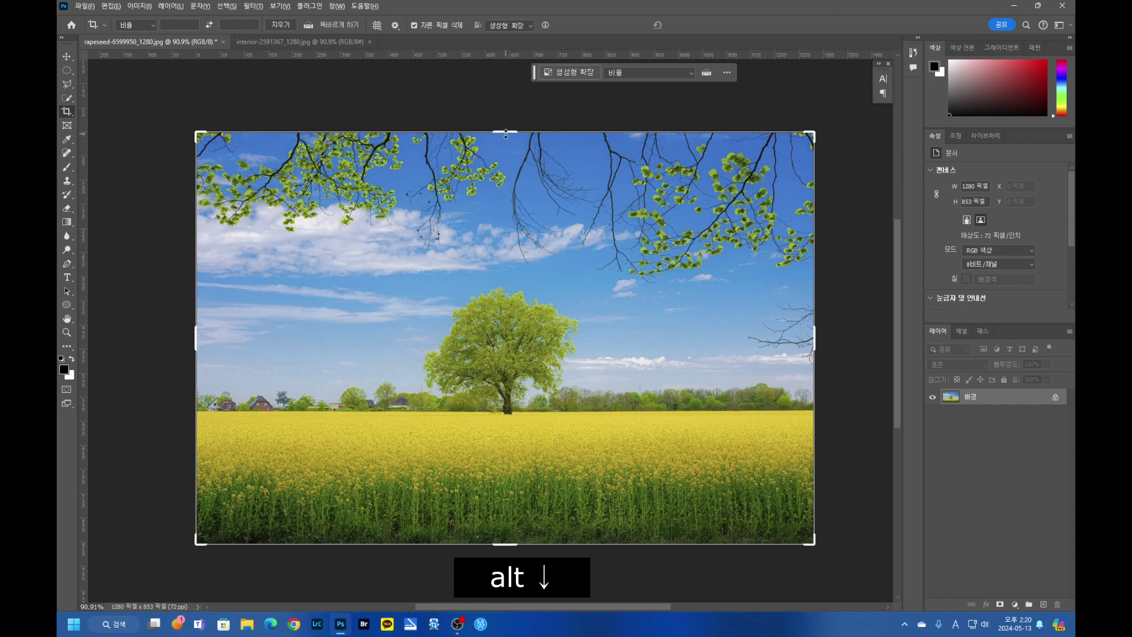
left_click_drag(505, 133, 509, 117)
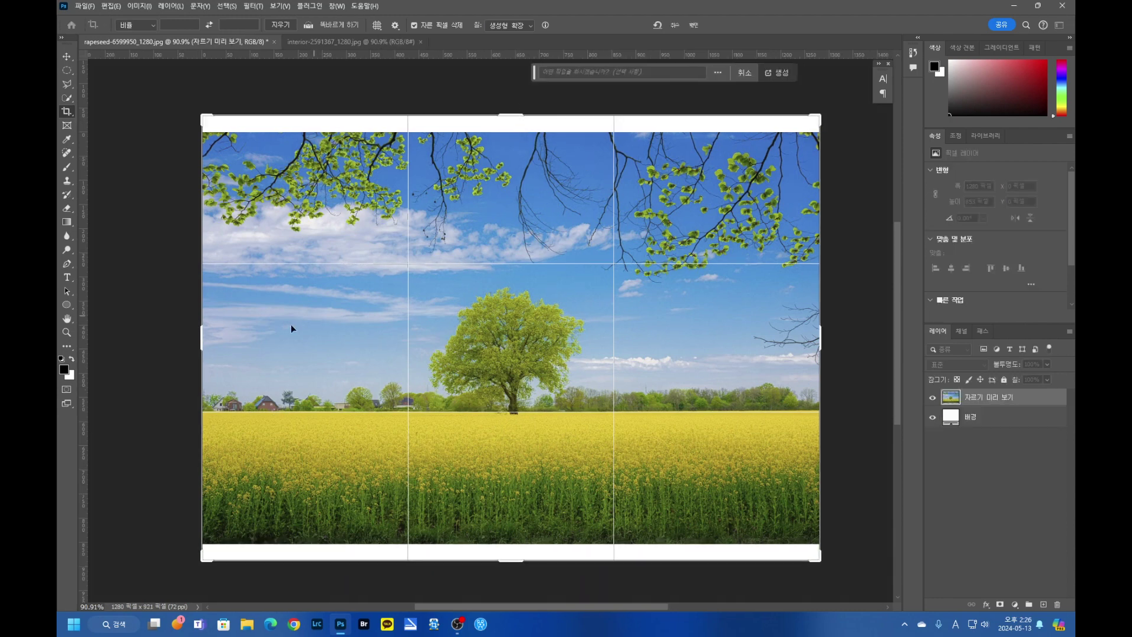
key("alt")
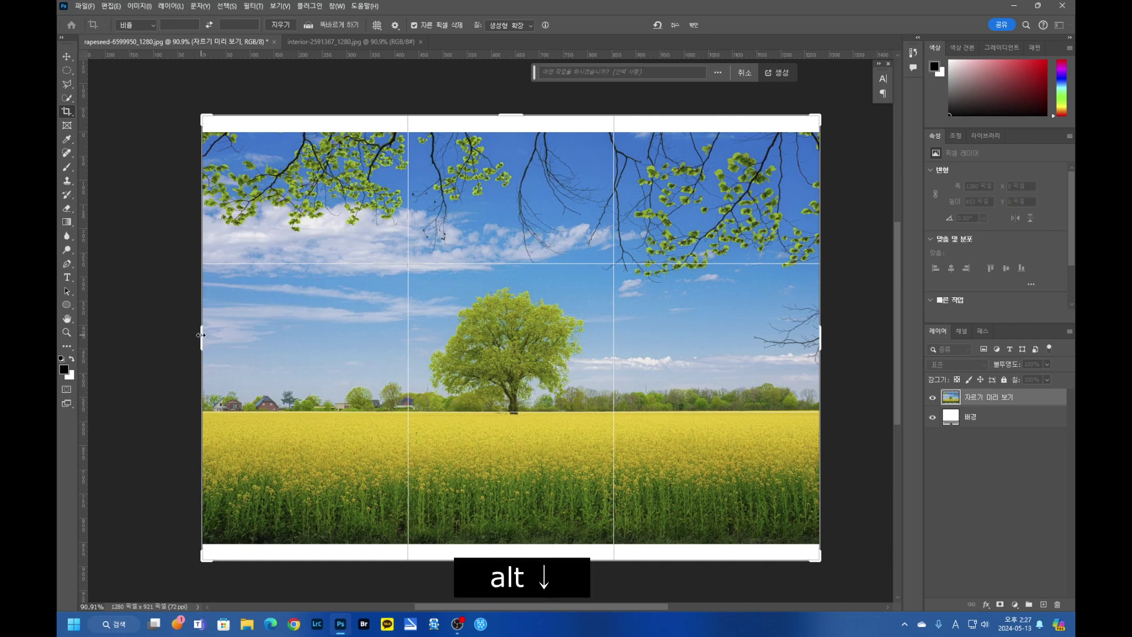
left_click_drag(201, 335, 187, 334)
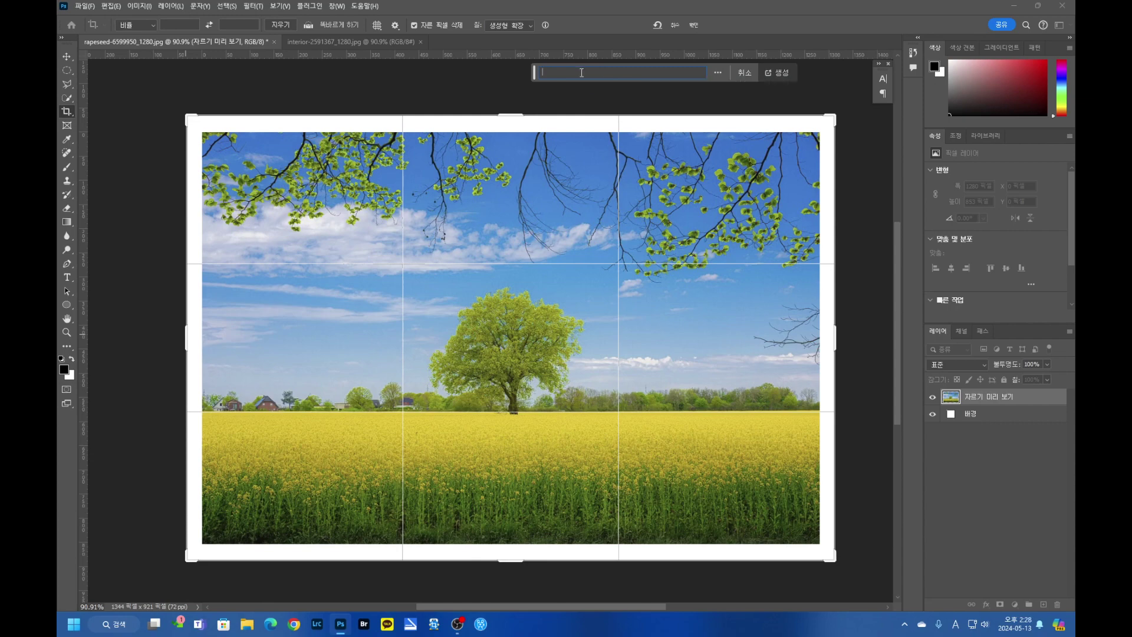
left_click(785, 77)
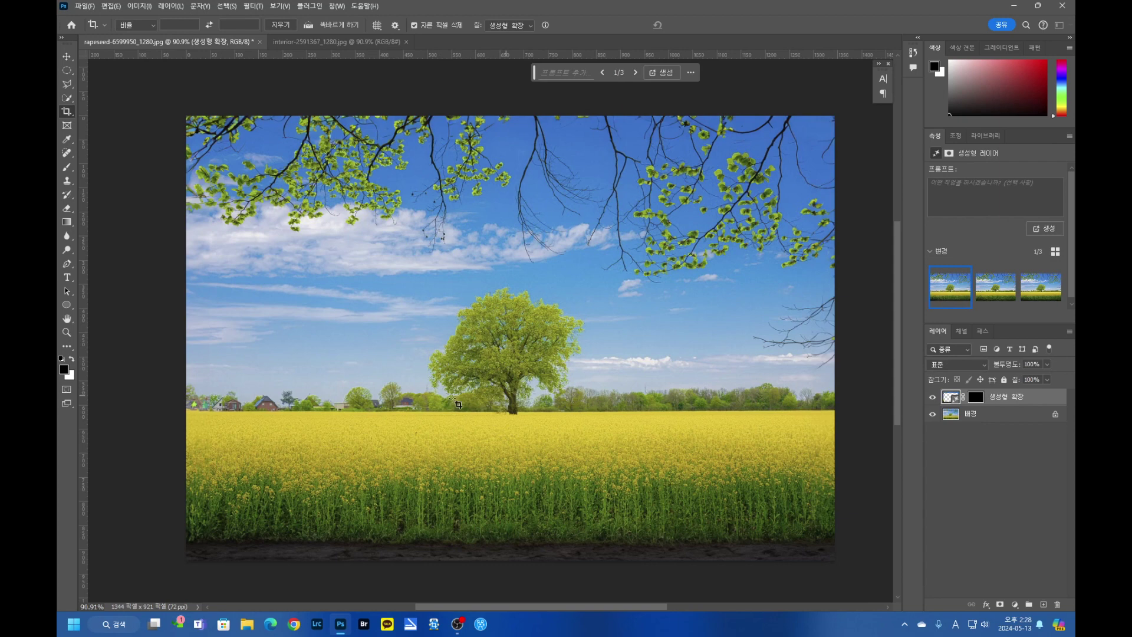
left_click(933, 400)
left_click(933, 399)
- Try the 16:9 crop preset and return the crop setting to the free ratio option
left_click(152, 25)
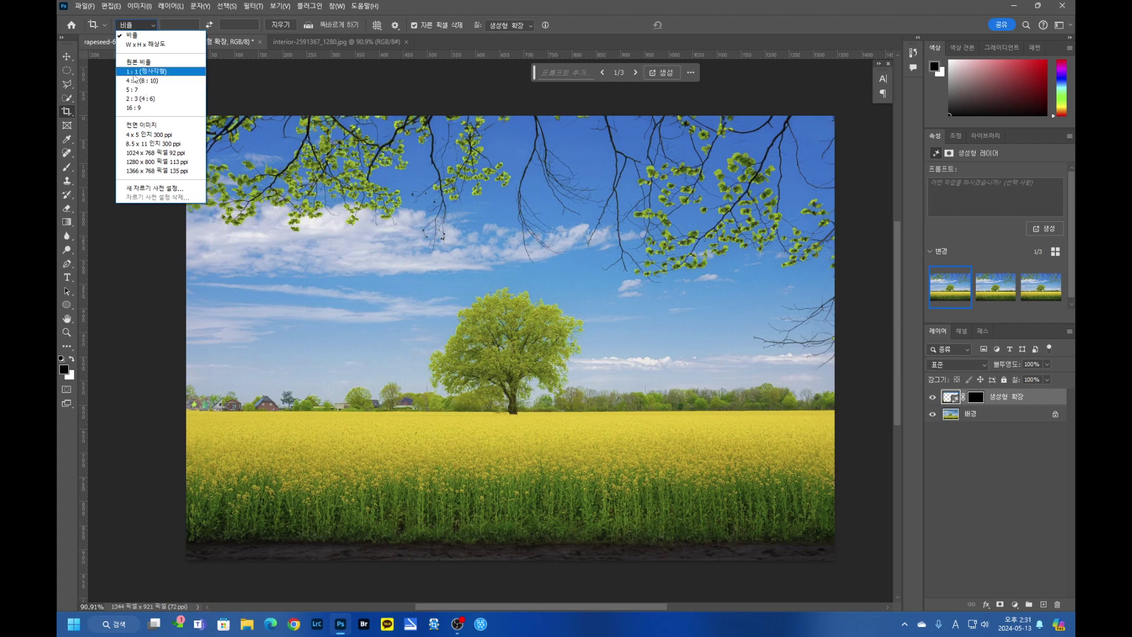
left_click(142, 99)
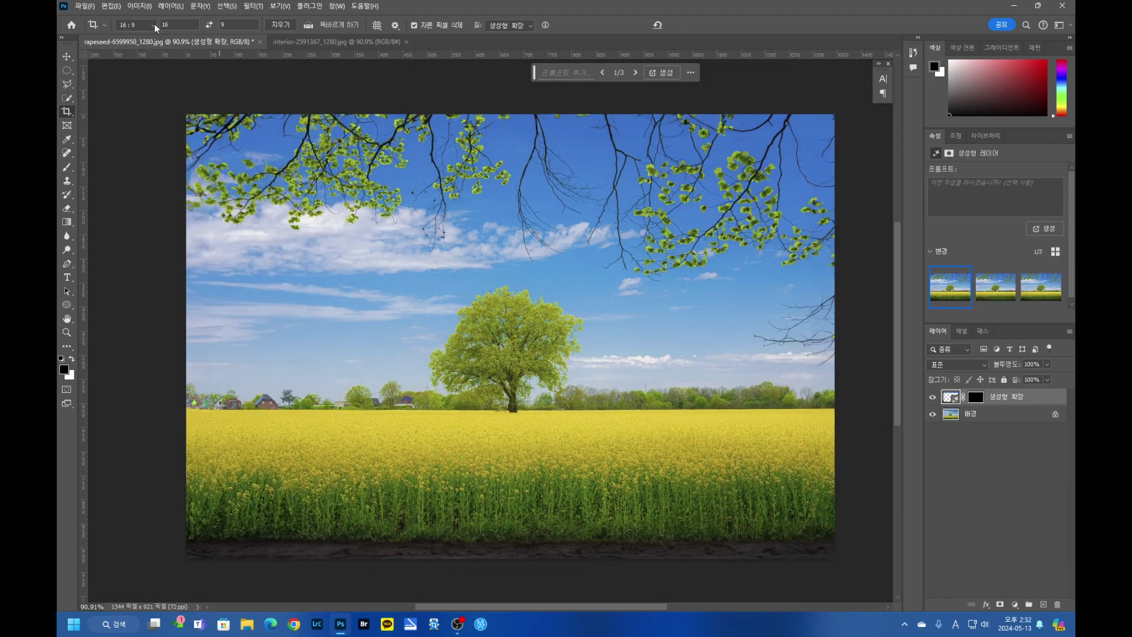
left_click(154, 26)
left_click(135, 36)
- Set a custom crop ratio of 14 by 11
left_click(184, 25)
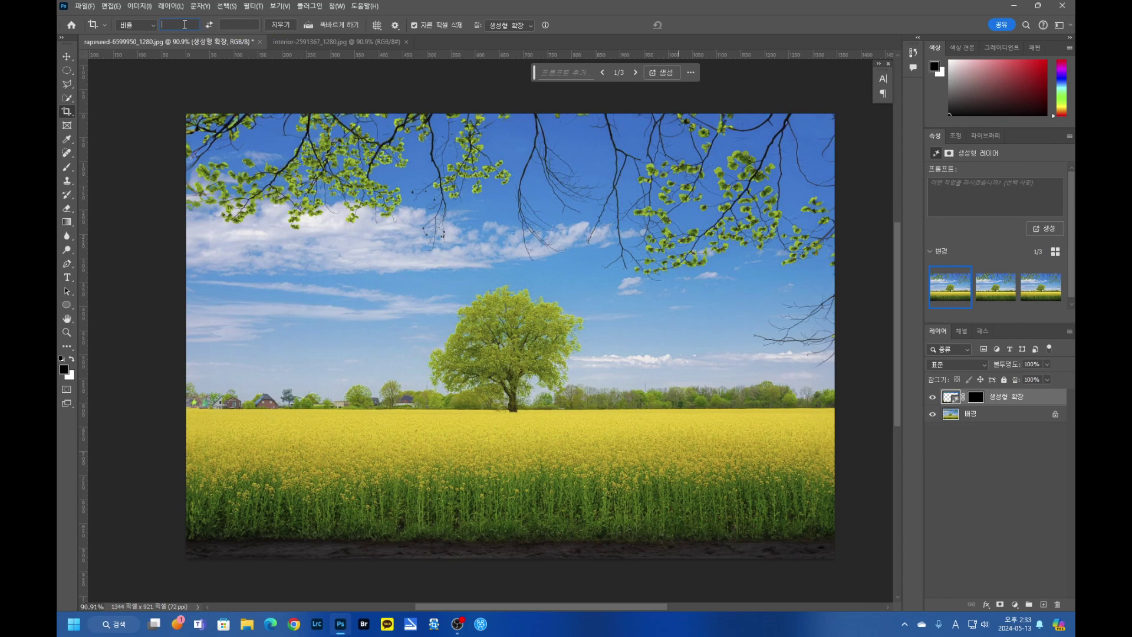
type("14")
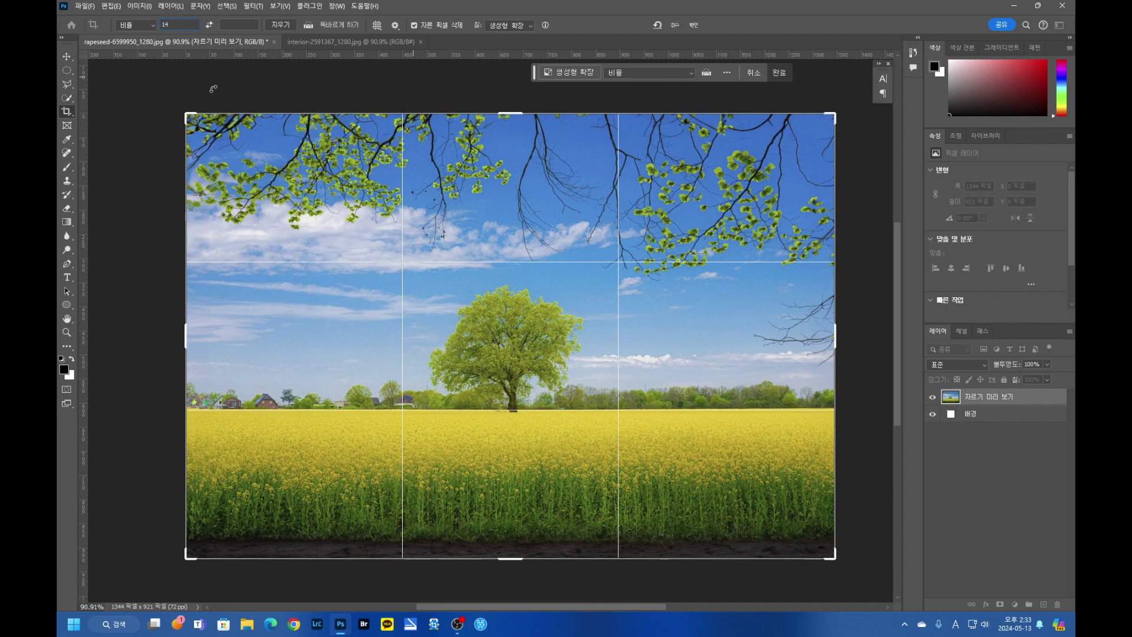
left_click(243, 26)
type("11")
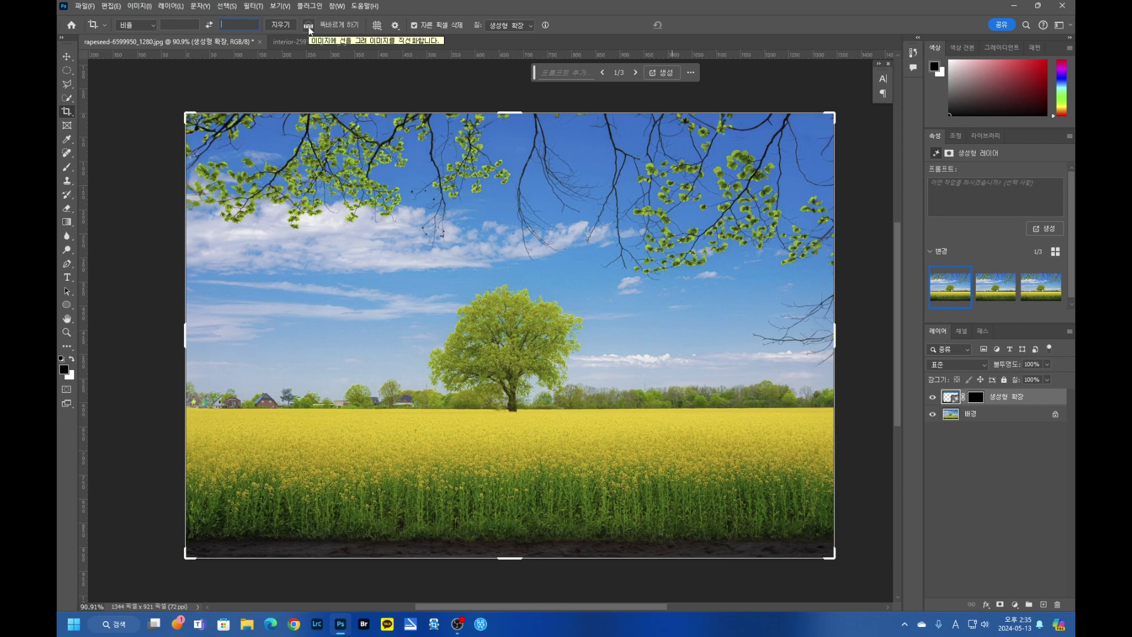
- Straighten the rapeseed photo along the field's horizon with a line at about -0.4°, and fill the exposed edges using Generative Expand without a prompt
left_click(308, 27)
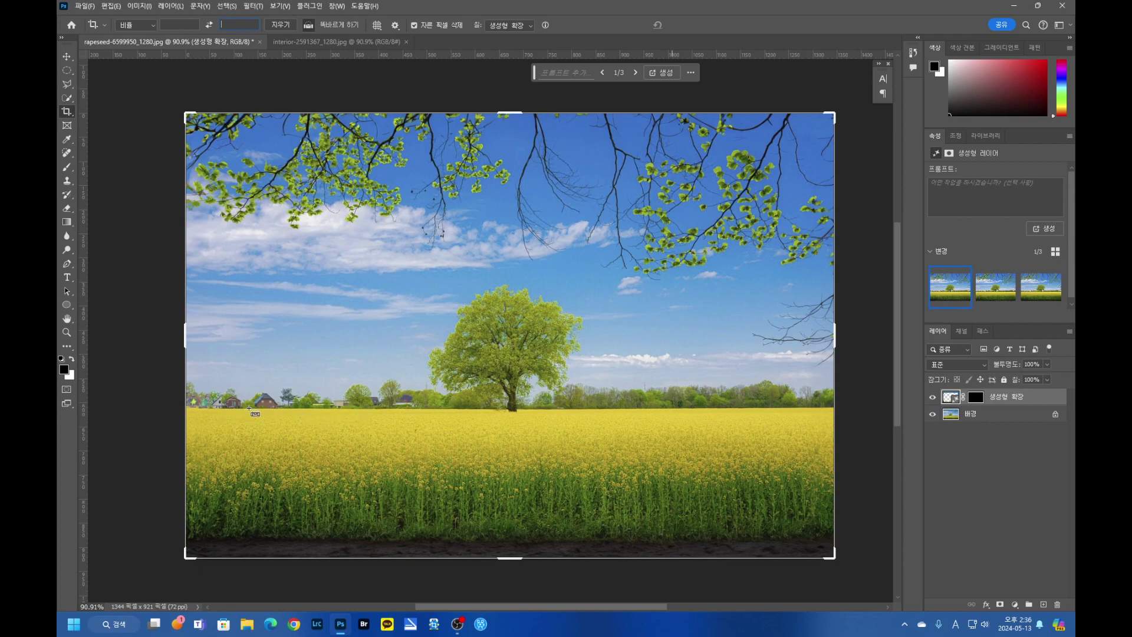
left_click_drag(249, 409, 806, 413)
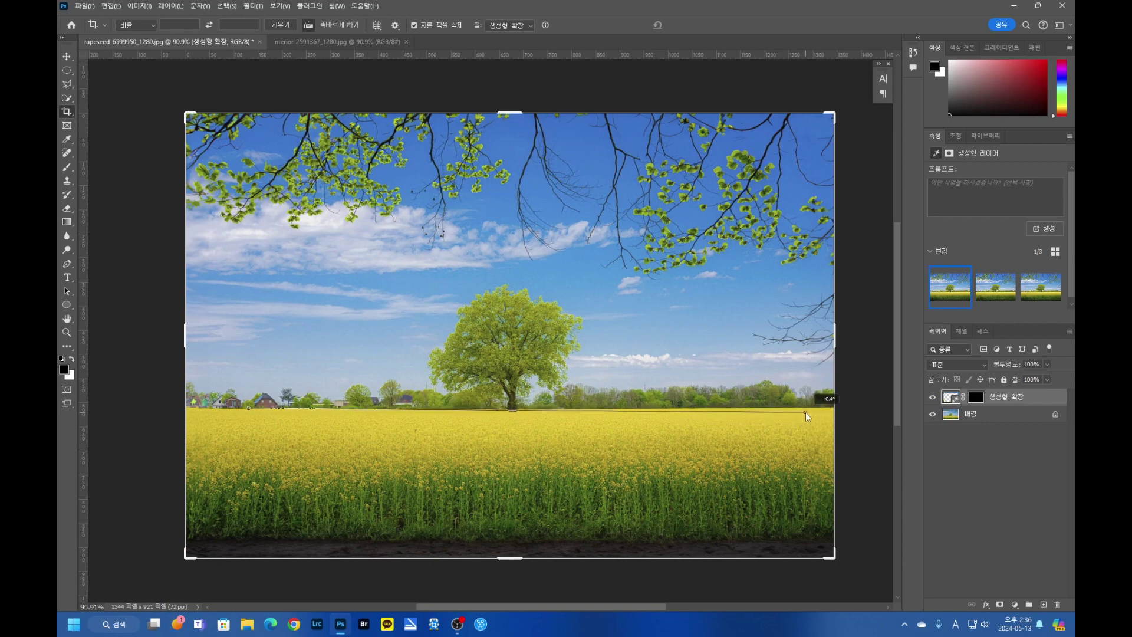
left_click_drag(806, 412, 805, 412)
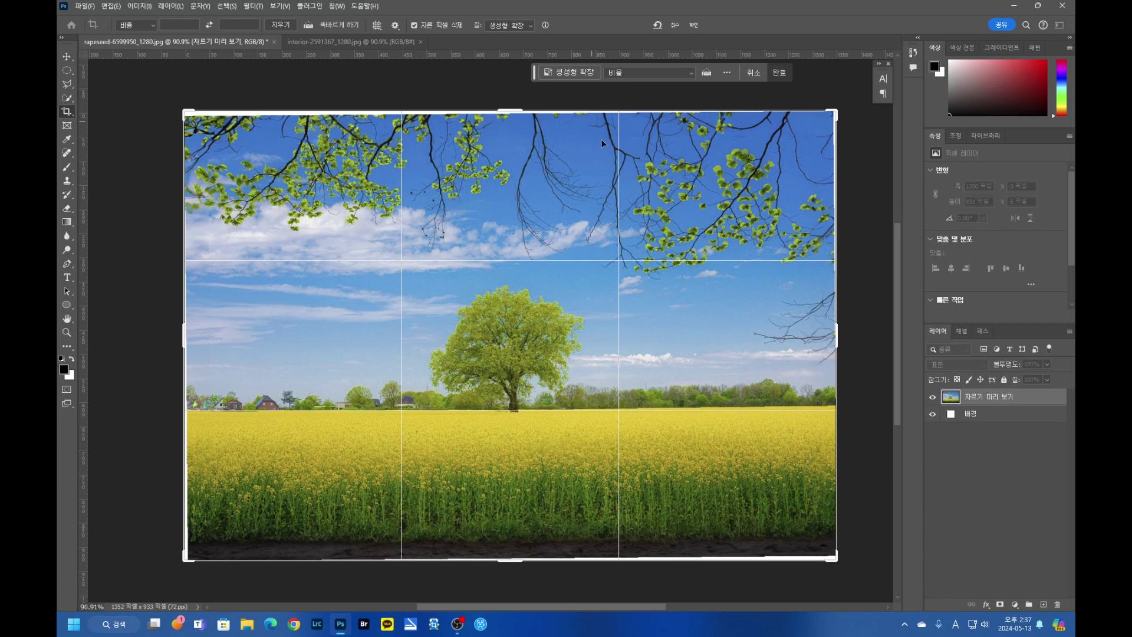
left_click(573, 76)
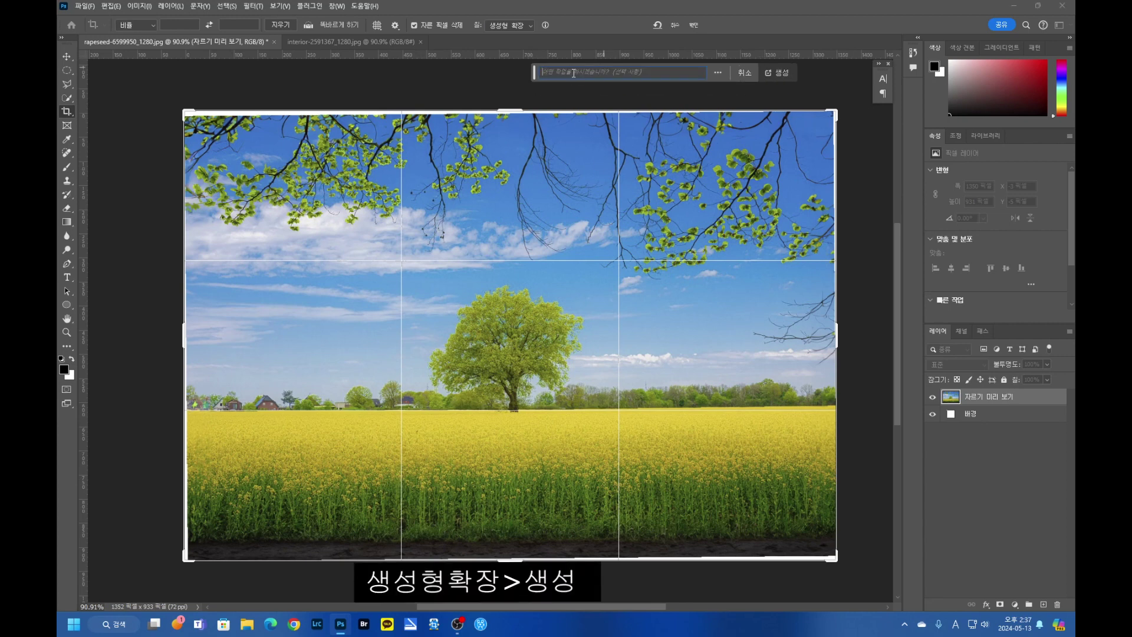
left_click(785, 72)
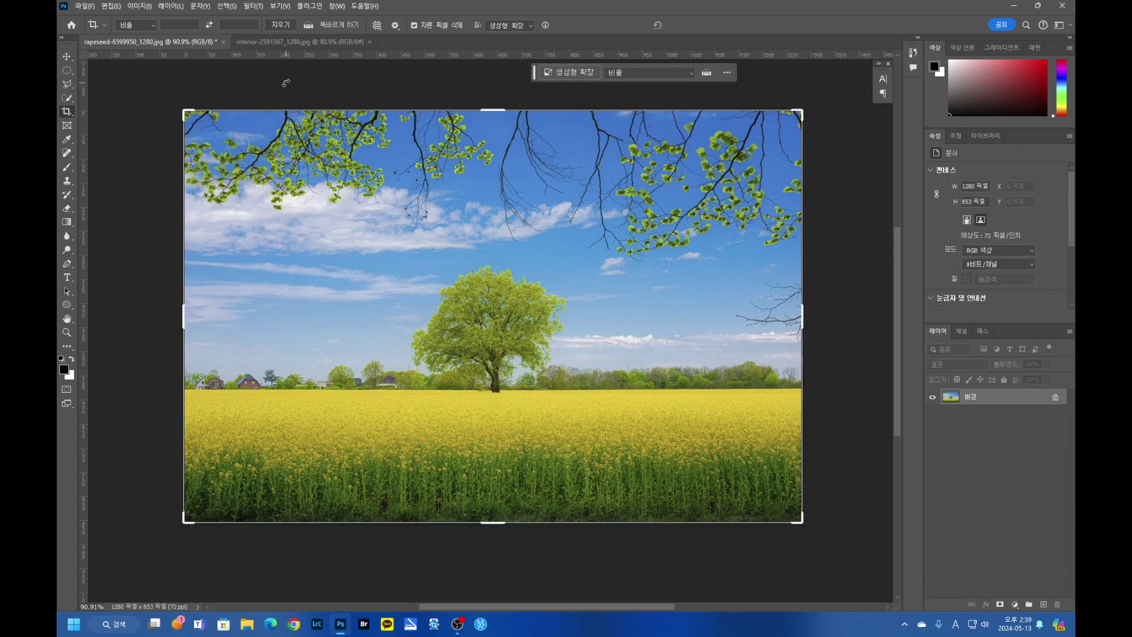
- In interior-2591367_1280.jpg, outline the large window's four corners with the Perspective Crop tool and apply the crop to flatten it
left_click(295, 45)
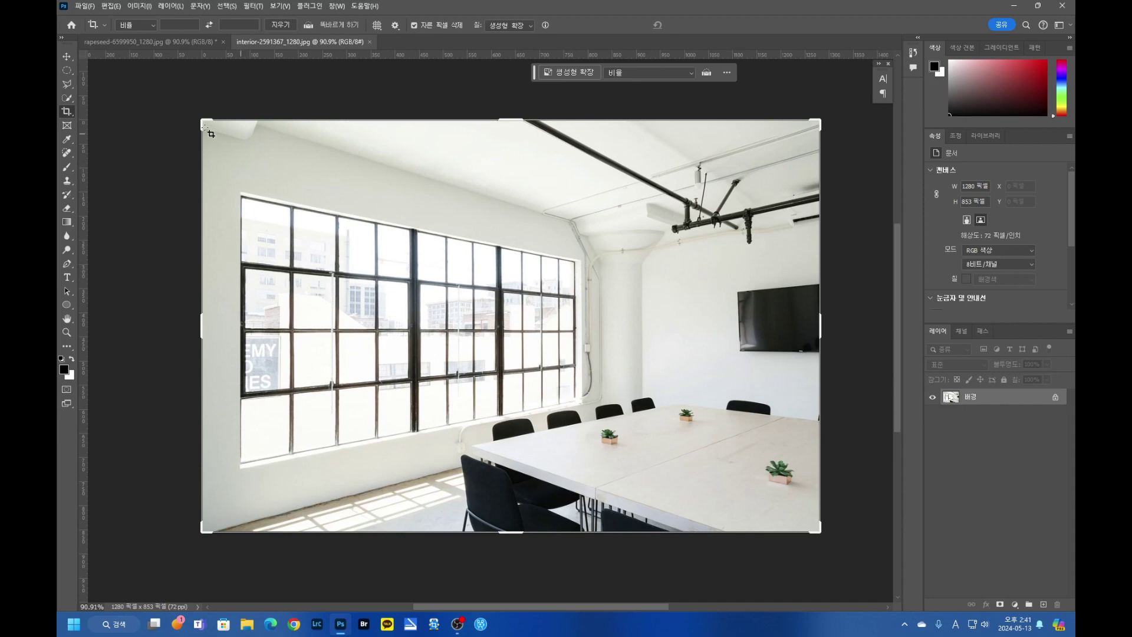
left_click(72, 111)
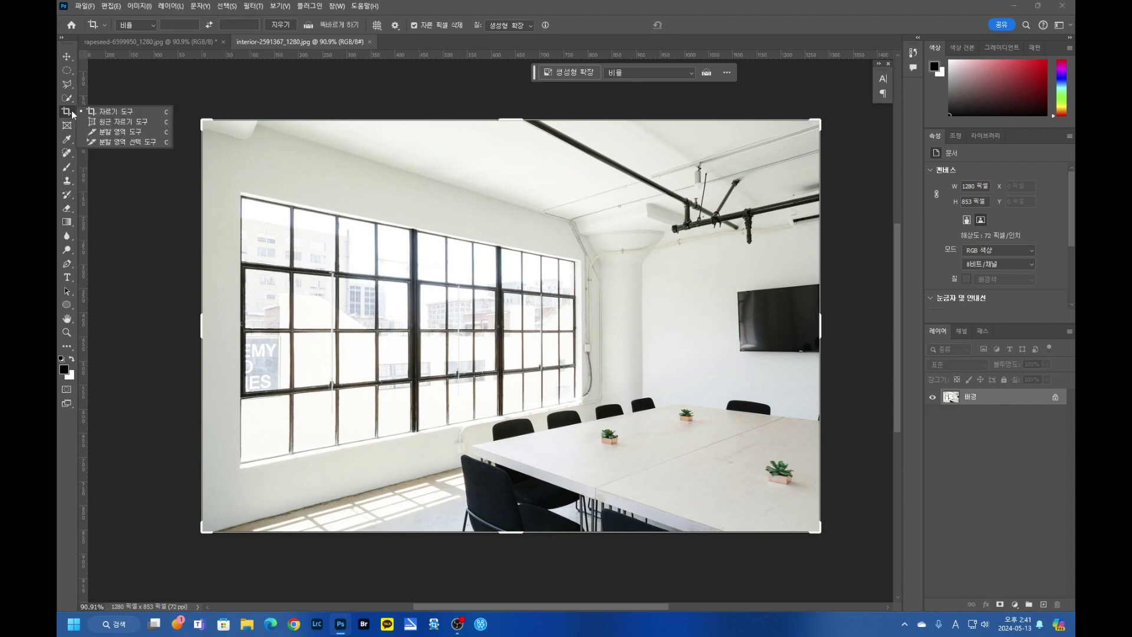
left_click(108, 125)
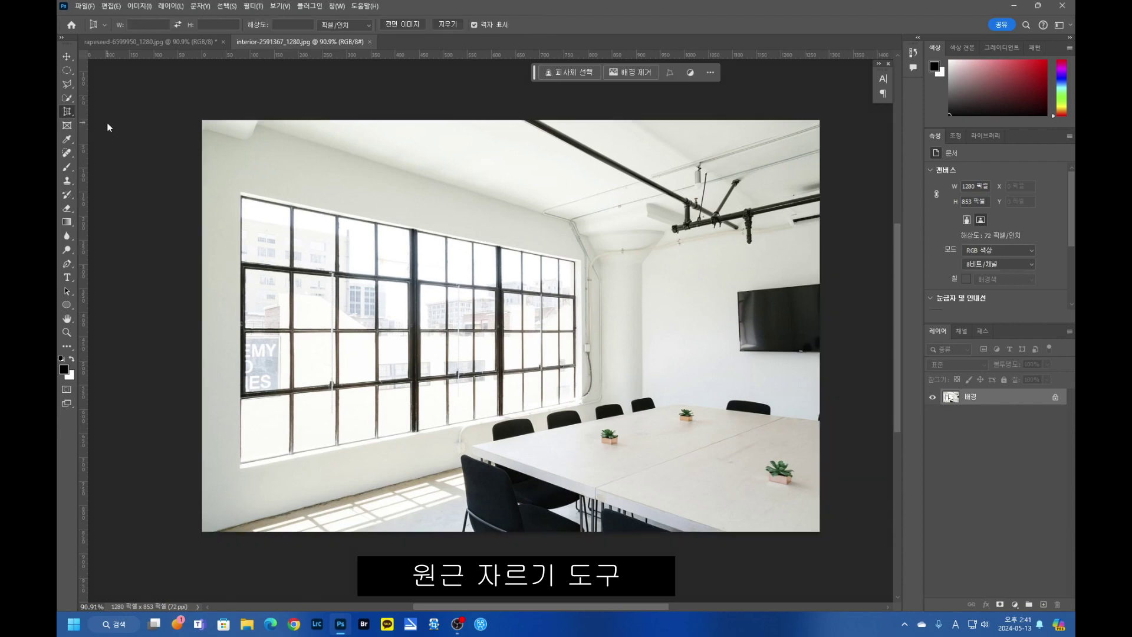
left_click(241, 196)
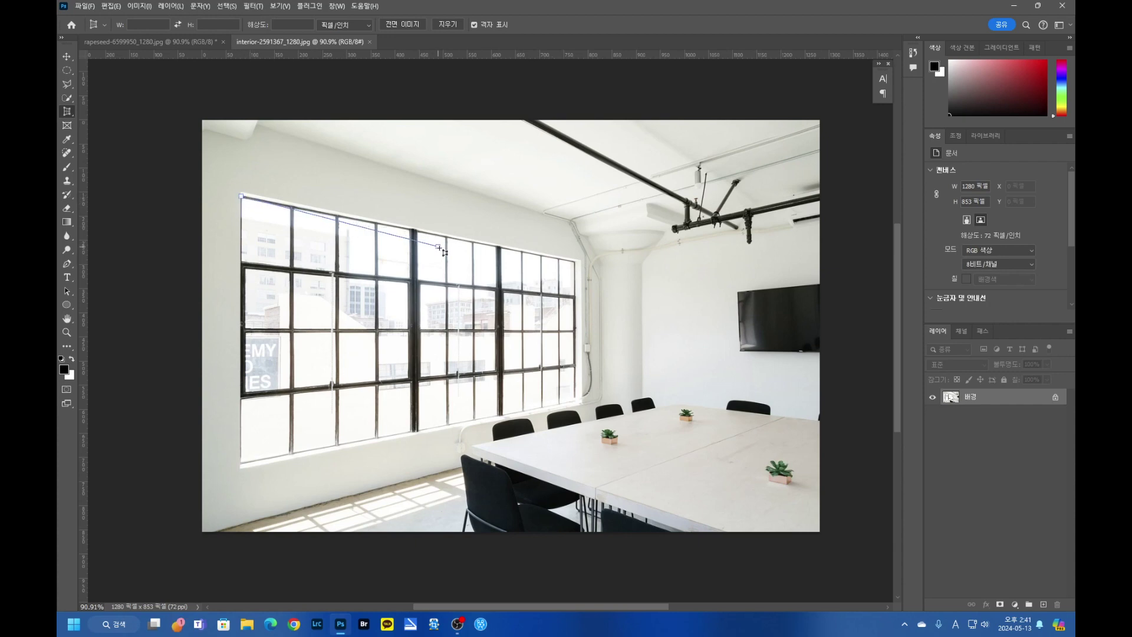
left_click(576, 263)
left_click(576, 400)
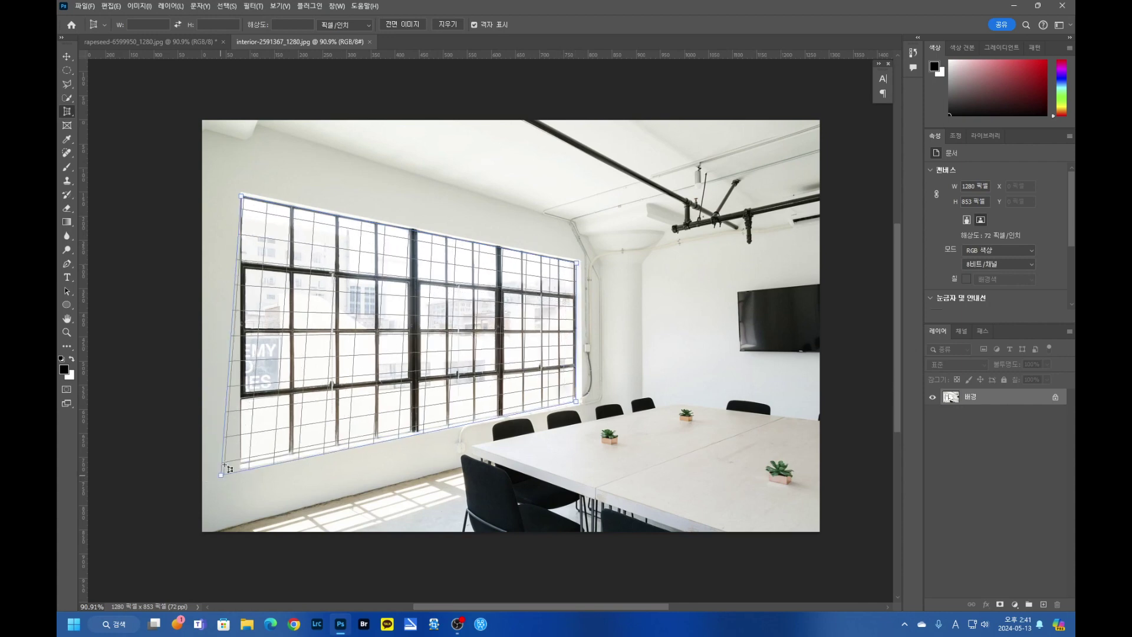
left_click(239, 466)
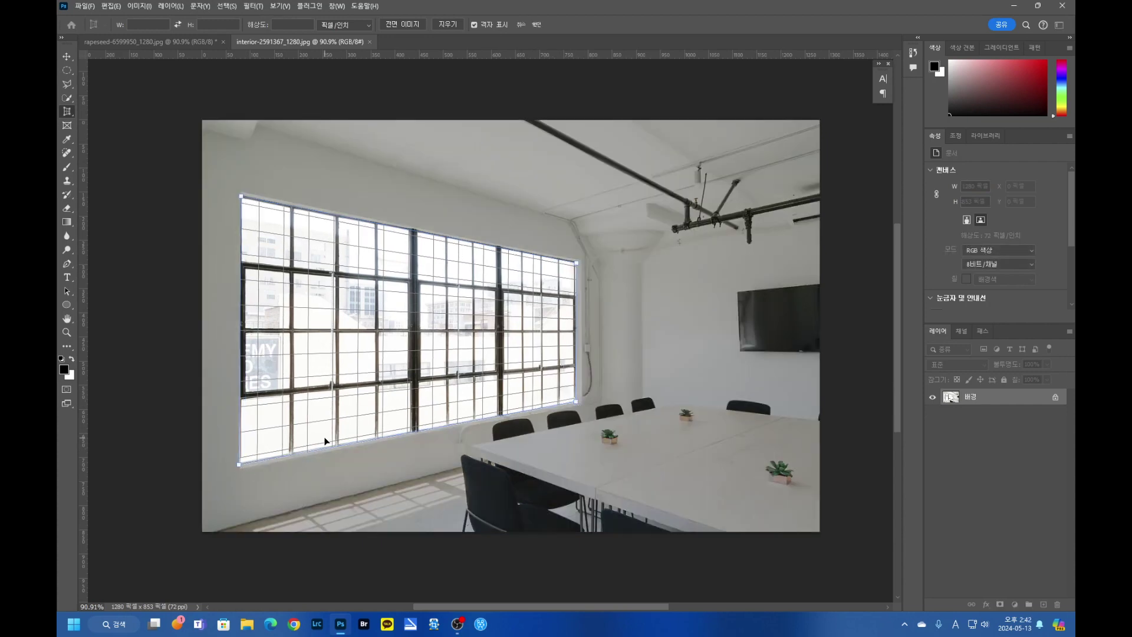
left_click(536, 25)
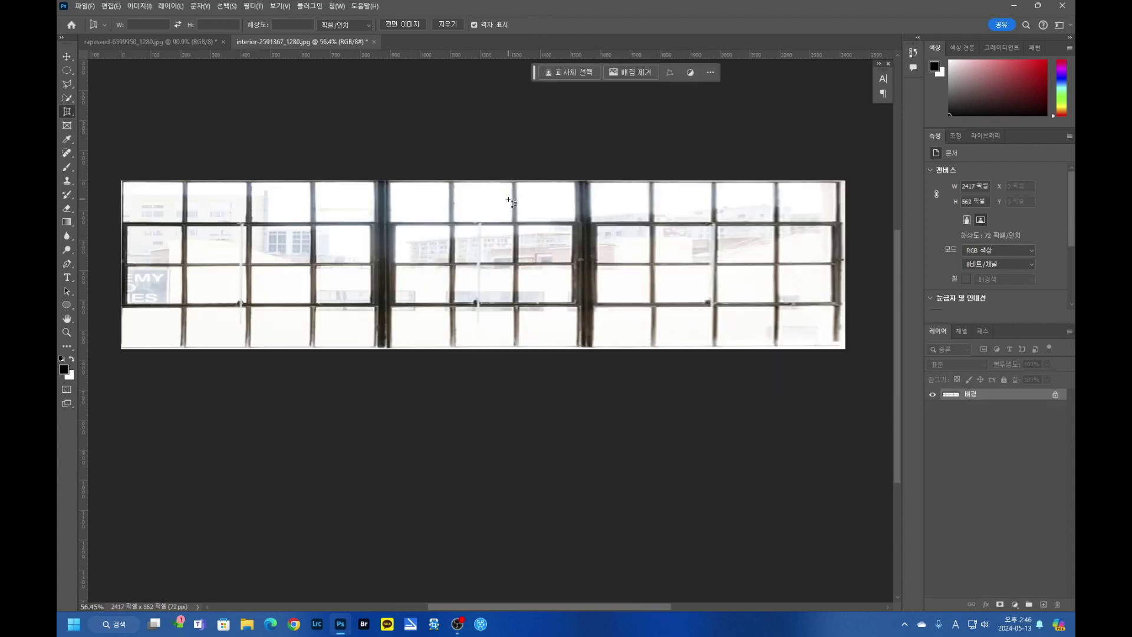